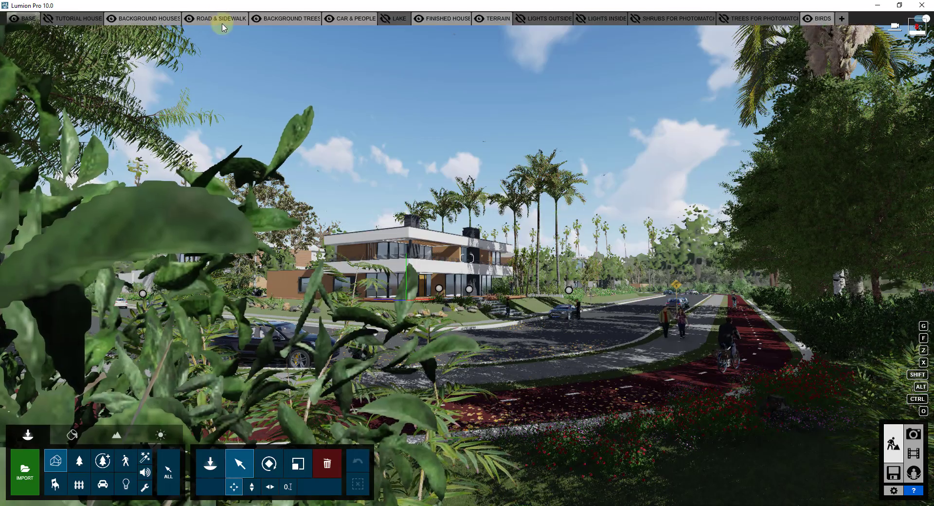
- Hide the ROAD & SIDEWALK layer and create a photo in slot 8 with the Realistic style
left_click(189, 18)
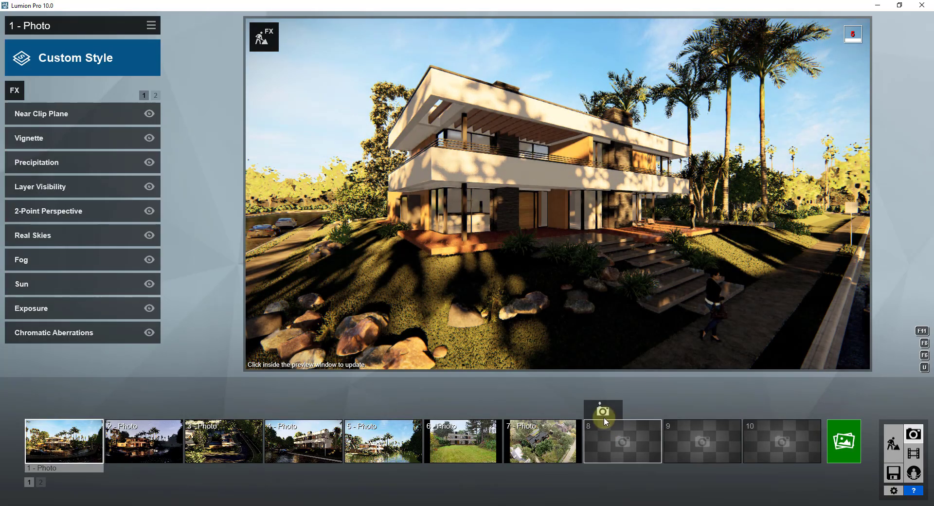
left_click(604, 411)
left_click(40, 69)
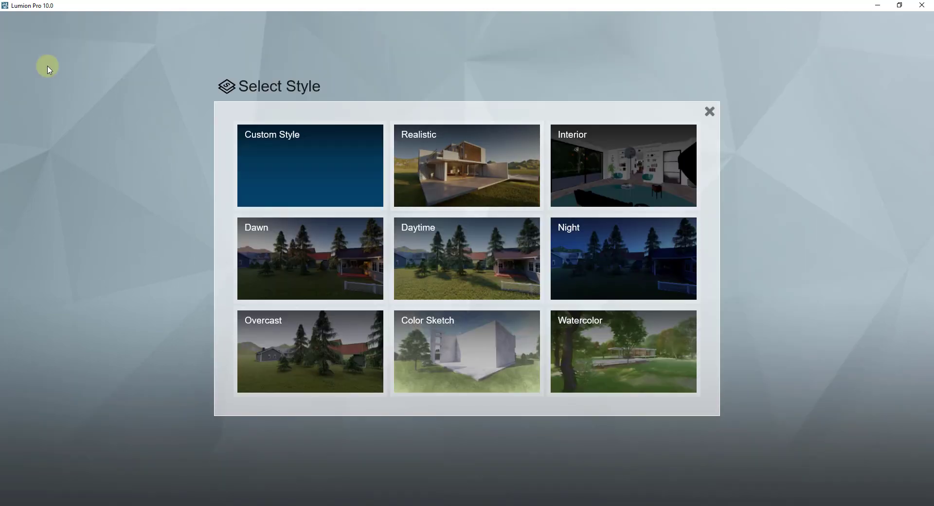
left_click(447, 149)
- Reframe the shot to show the house front with the wooden dock and water, and store this camera in photo 8
key("w")
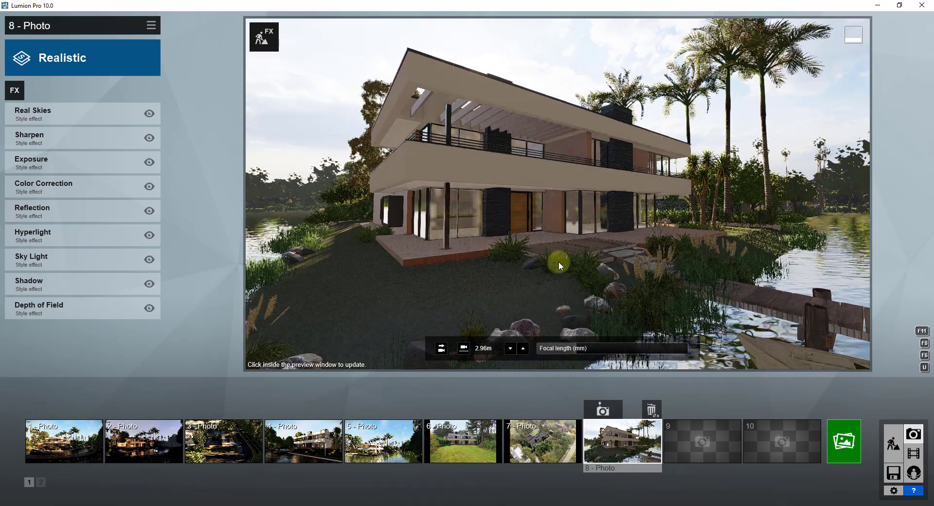
right_click_drag(518, 204, 513, 203)
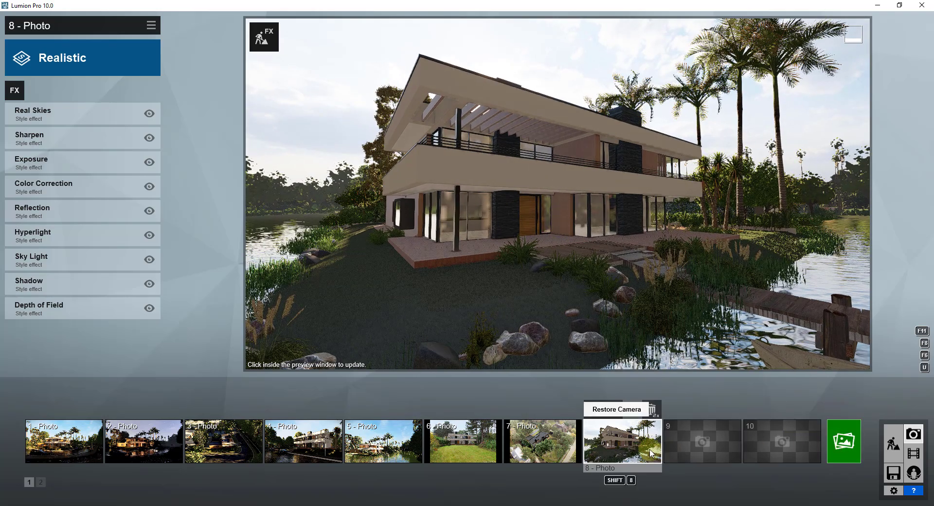
right_click_drag(620, 229, 620, 229)
left_click(620, 445)
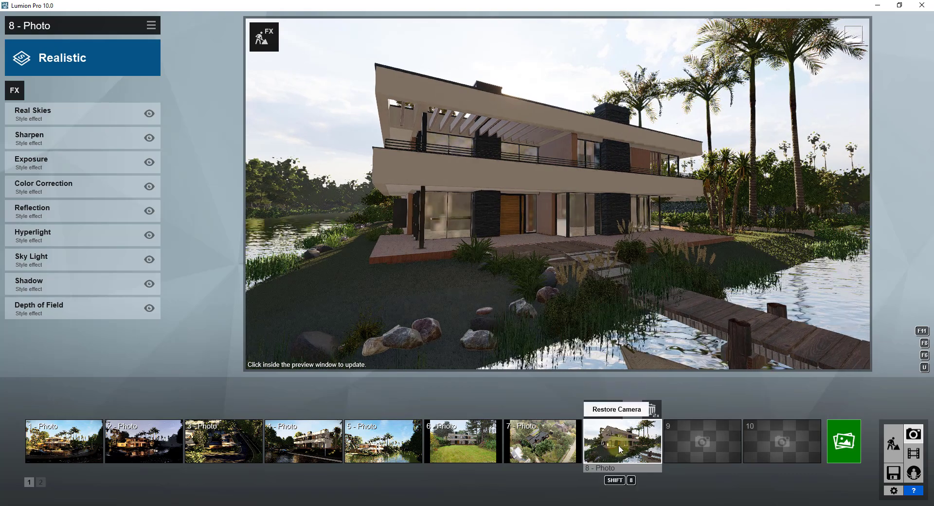
left_click(603, 410)
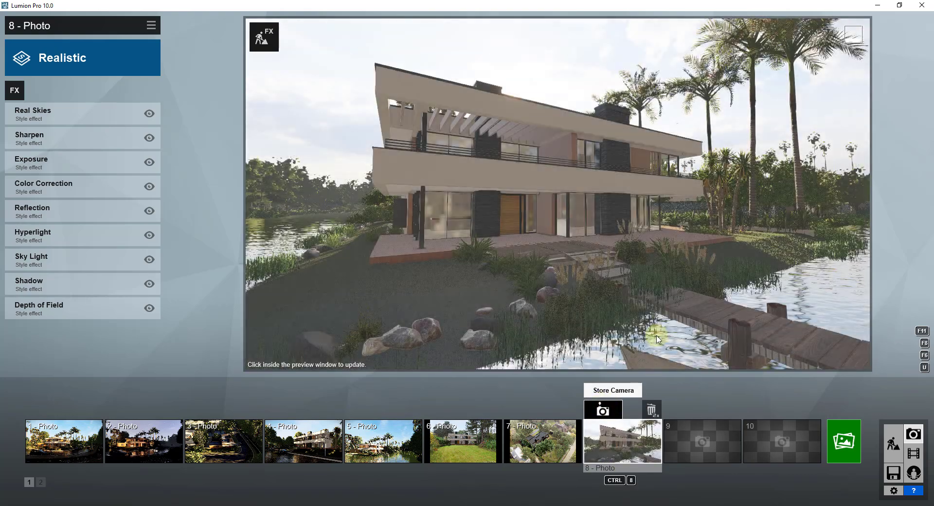
- Check the render size options for the current shot, then return to the photo without rendering
left_click(843, 443)
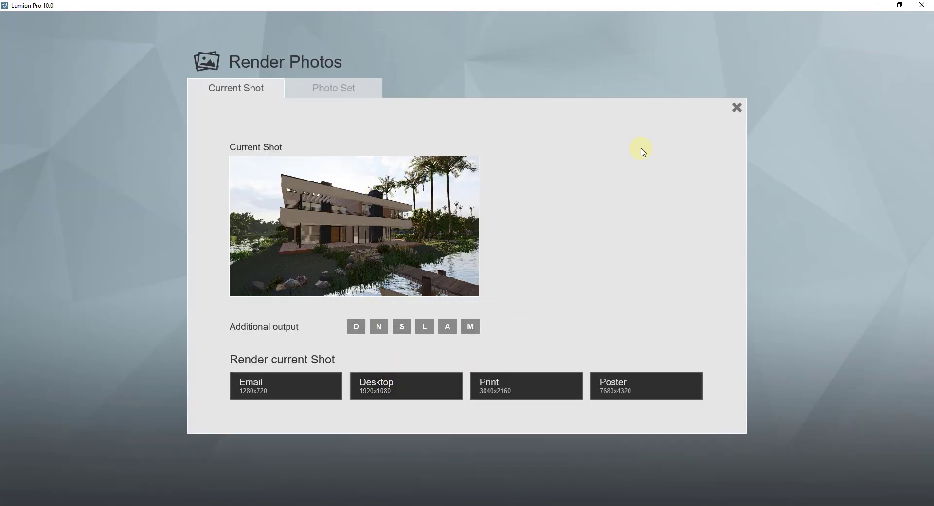
left_click(734, 110)
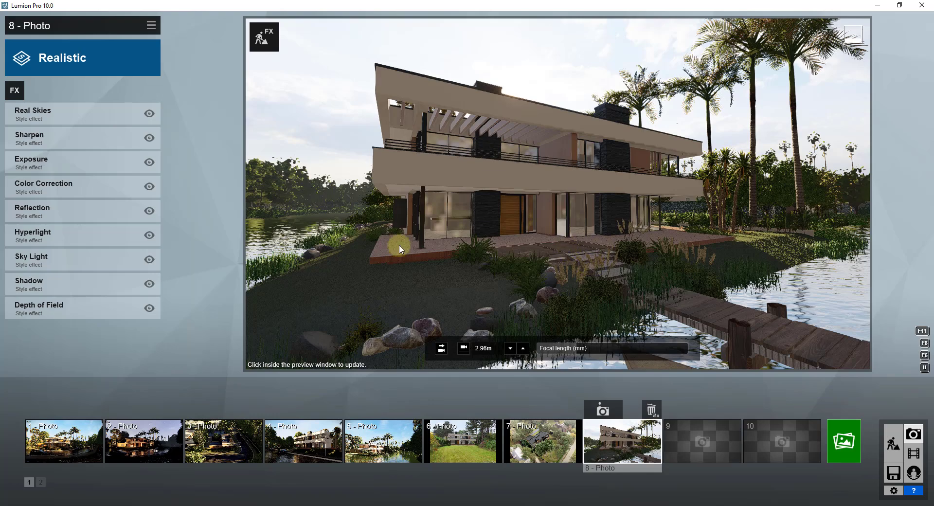
- Adjust the camera slightly around the house front and refresh the high-quality preview for each new view
right_click_drag(535, 183, 524, 200)
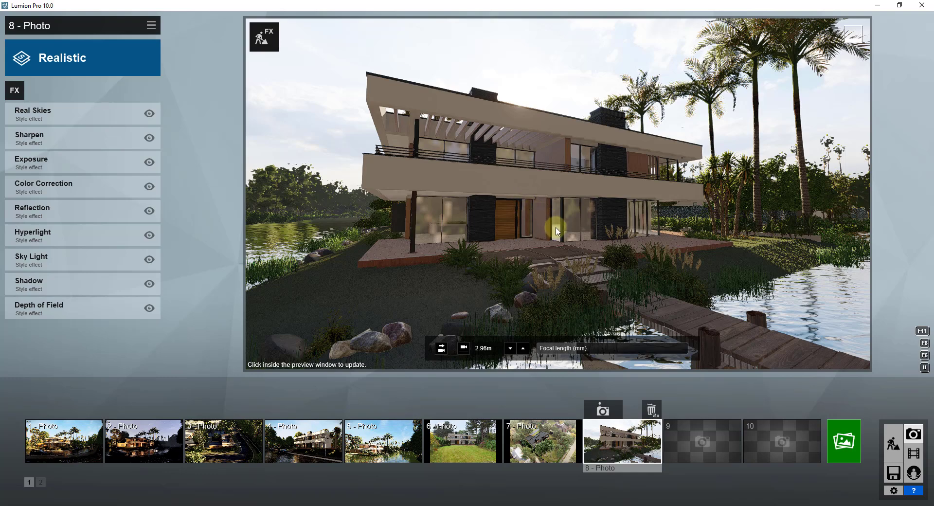
right_click_drag(557, 232, 555, 226)
left_click(331, 121)
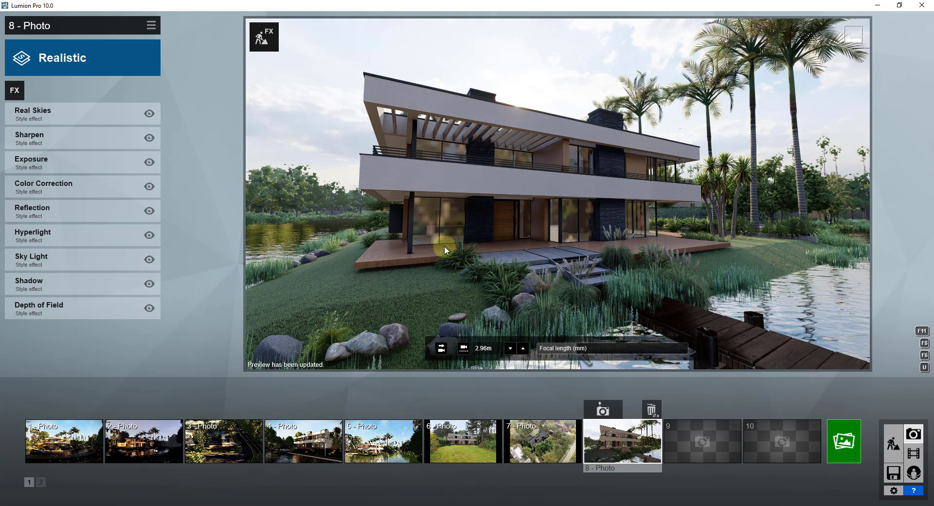
right_click_drag(296, 194, 357, 193)
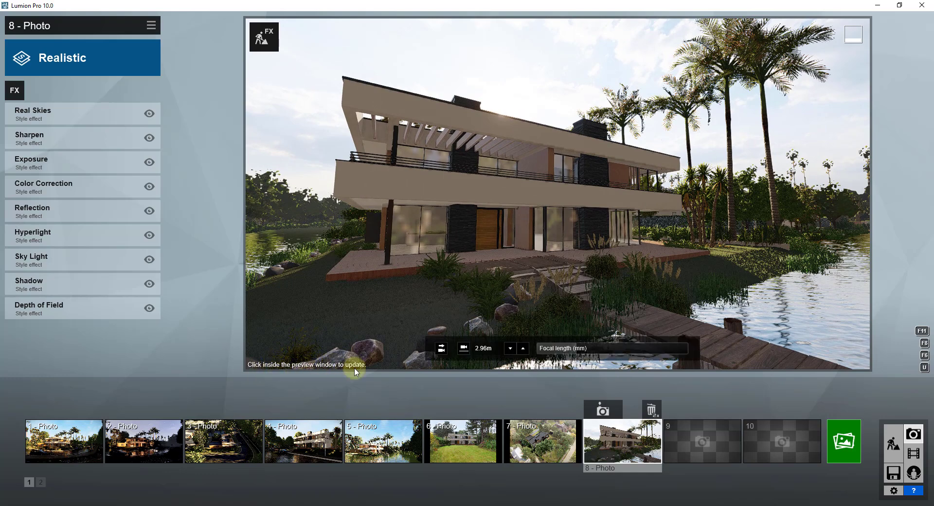
left_click(375, 240)
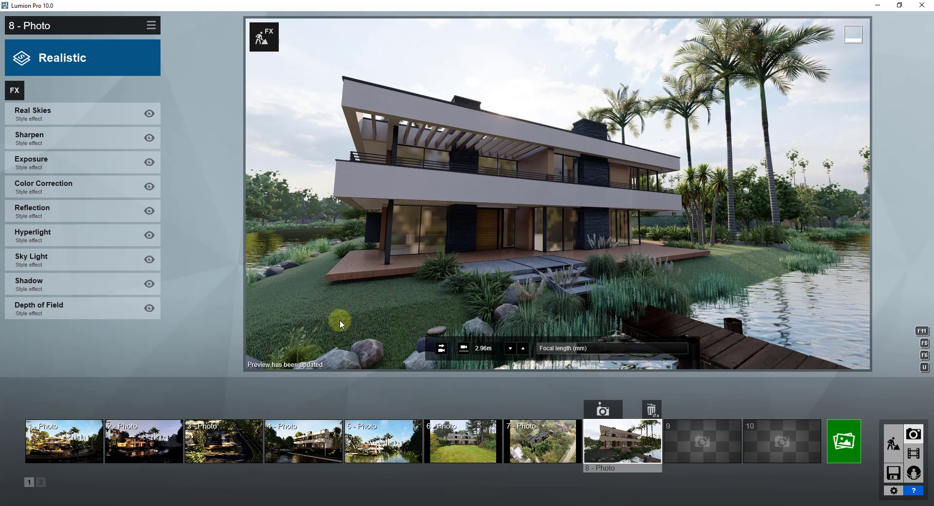
- Examine the balcony, pergola and side facade from closer camera angles with refreshed high-quality previews
right_click_drag(388, 181, 436, 207)
key("w")
key("a")
left_click(461, 188)
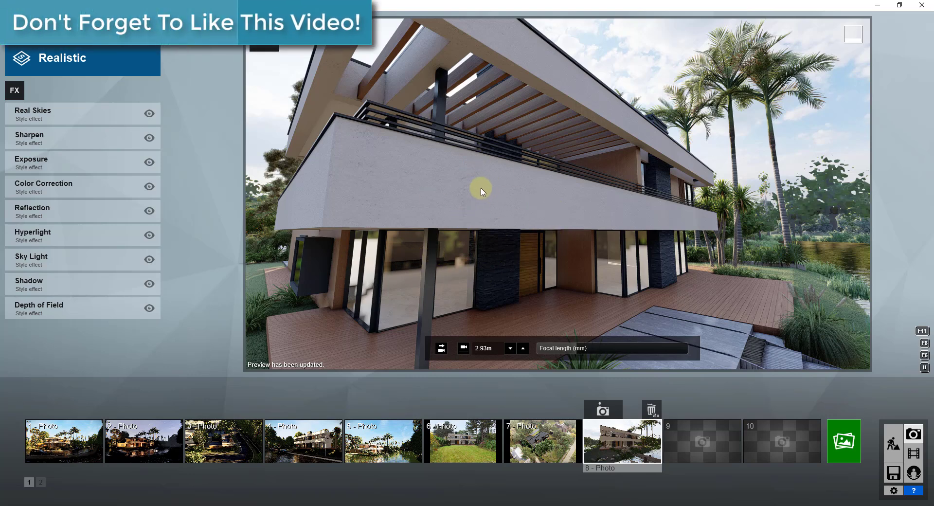
right_click_drag(493, 198, 497, 188)
left_click(497, 190)
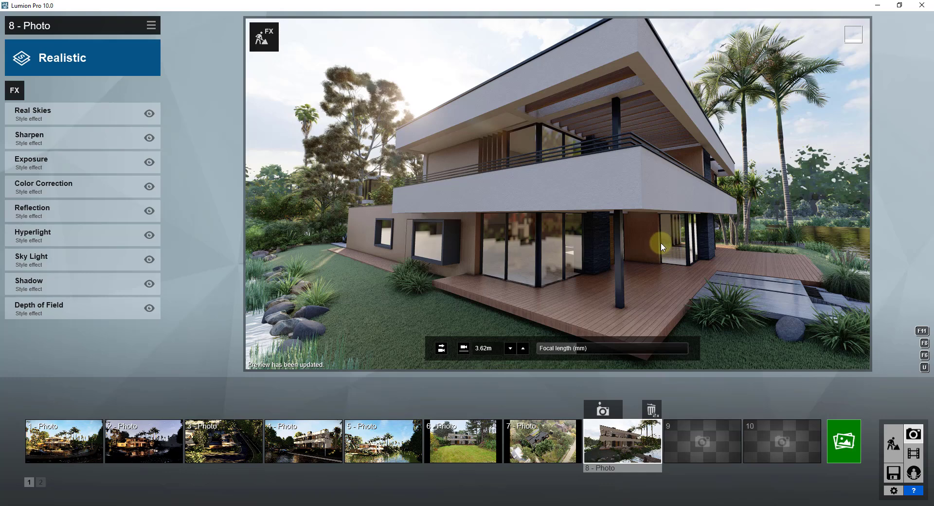
- Pull the camera back to show the whole house and enable the automatic high-quality preview in the settings
key("w")
right_click_drag(715, 275, 898, 364)
key("s")
left_click(894, 491)
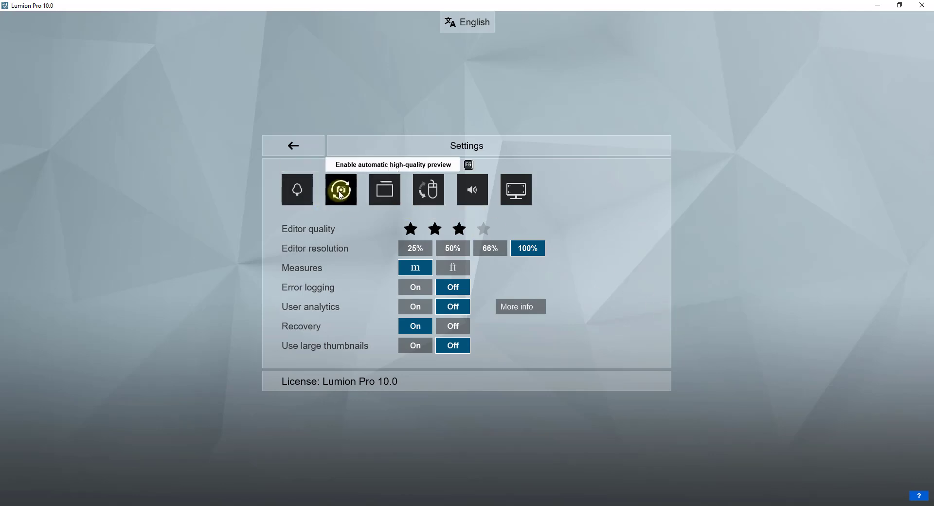
left_click(341, 192)
left_click(295, 147)
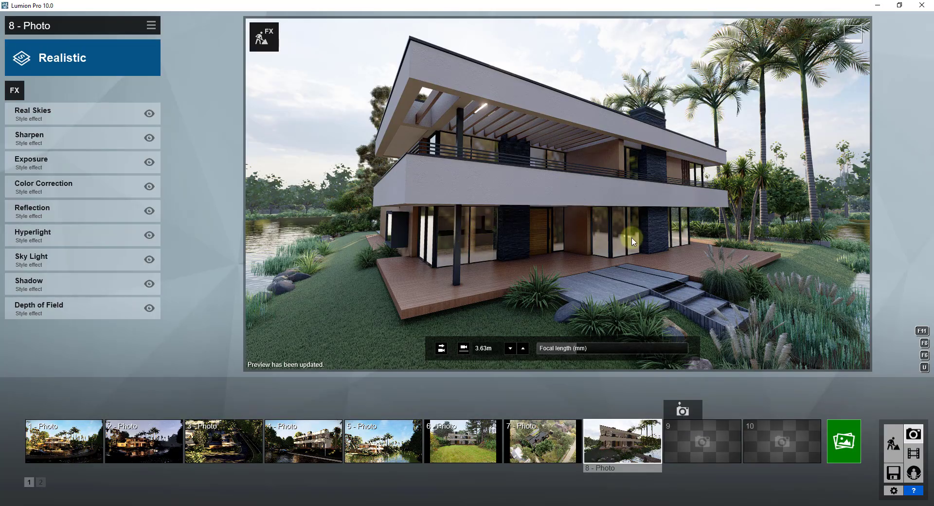
- Move the camera around the front and far corner of the house to examine the automatically updated preview
right_click_drag(633, 238, 633, 238)
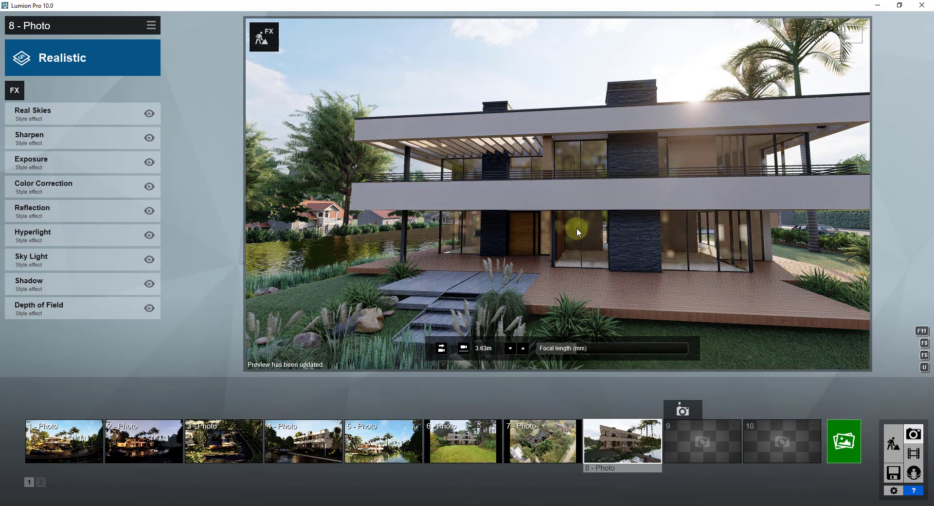
right_click_drag(617, 245, 500, 179)
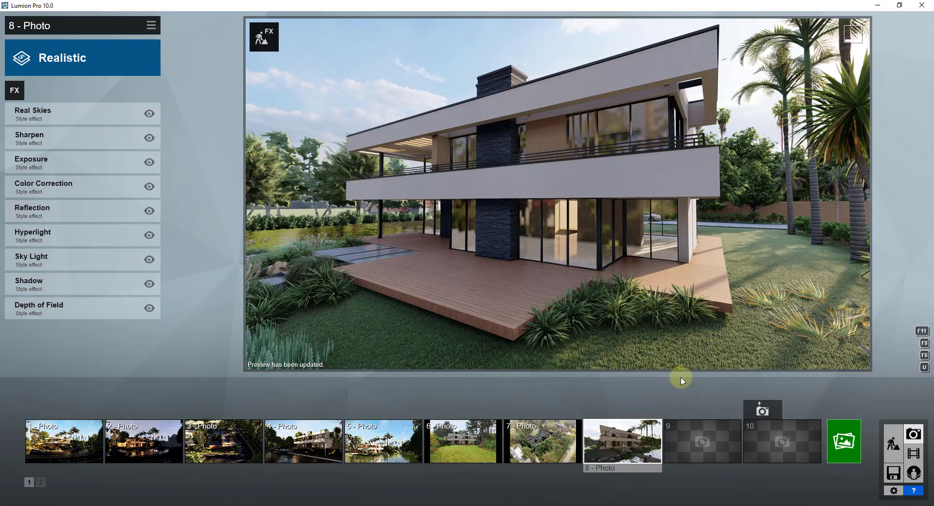
key("a")
right_click_drag(585, 285, 574, 249)
key("a")
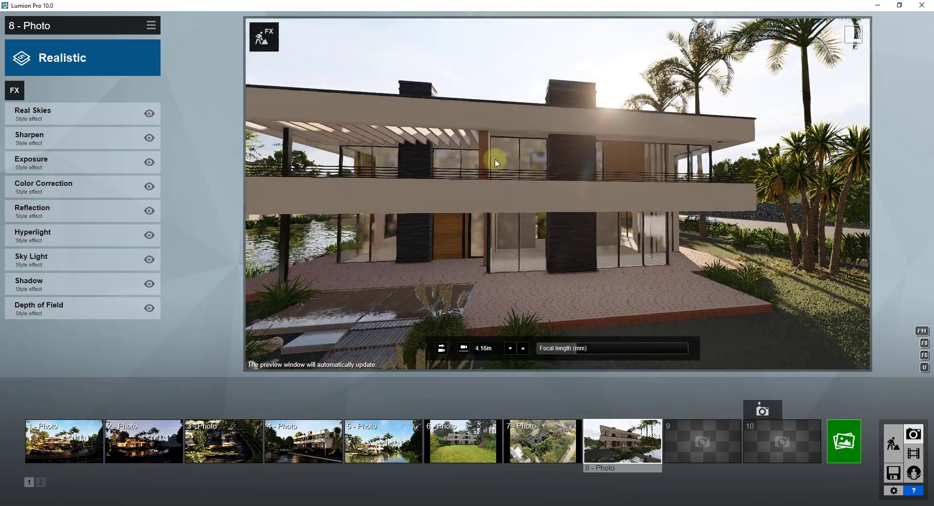
- Rotate the heading of the Real Skies effect so that sunlight falls on the front facade and terrace
left_click(35, 116)
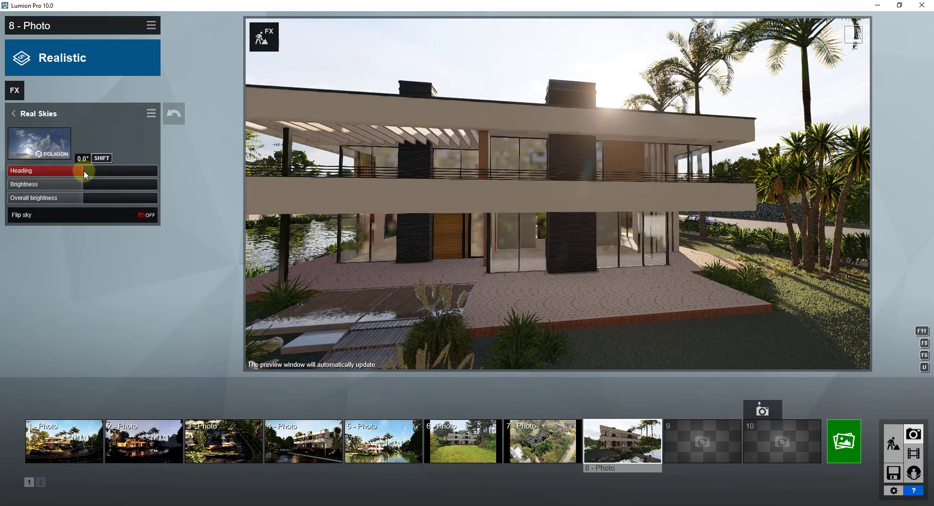
left_click_drag(84, 170, 39, 176)
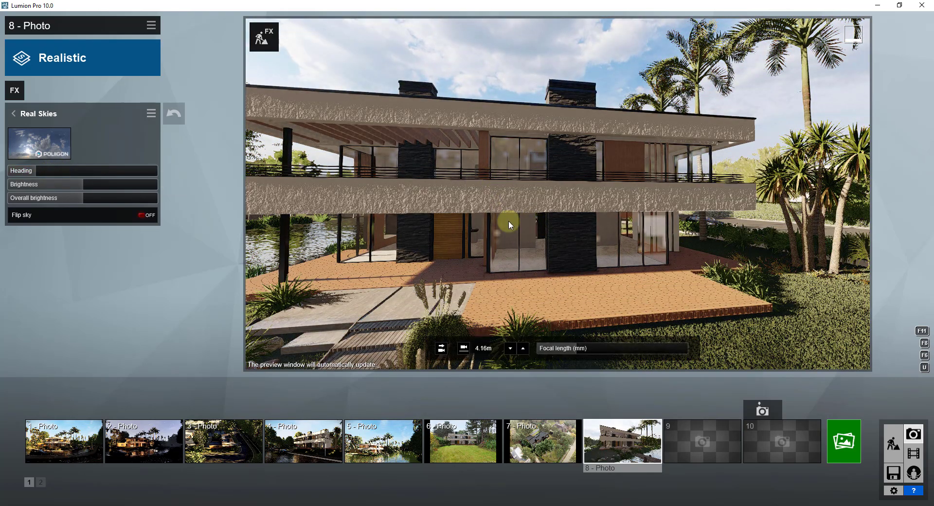